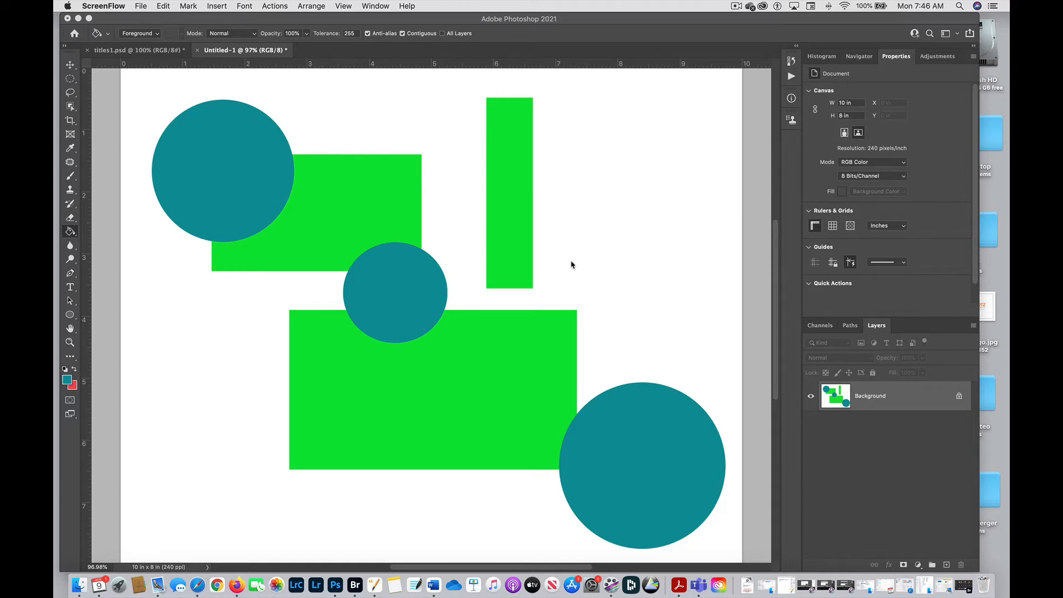
Start saving the untitled document and choose to store it on the computer instead of in cloud documents
click(218, 20)
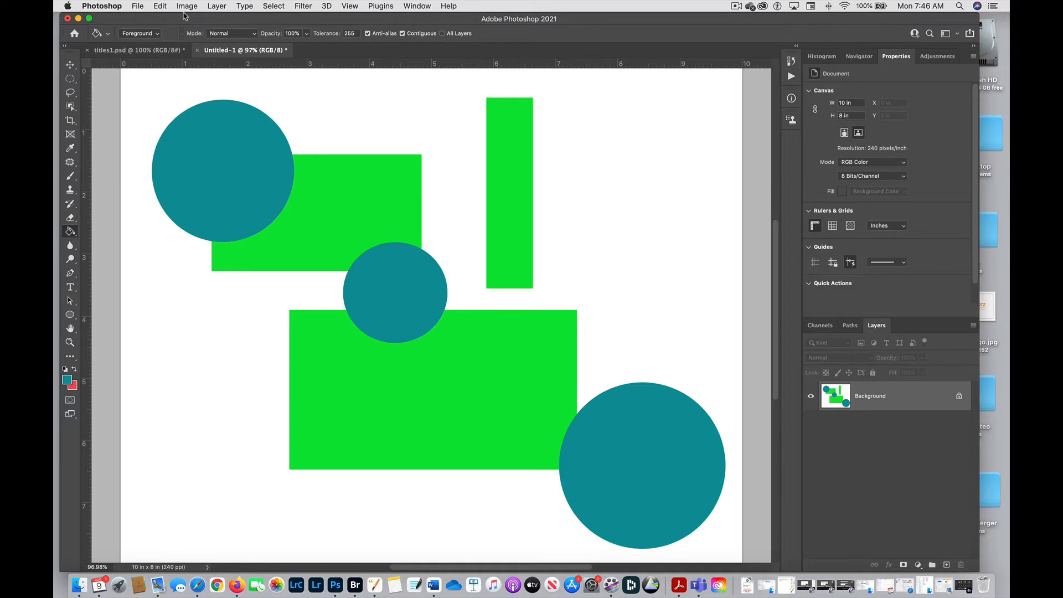
click(137, 6)
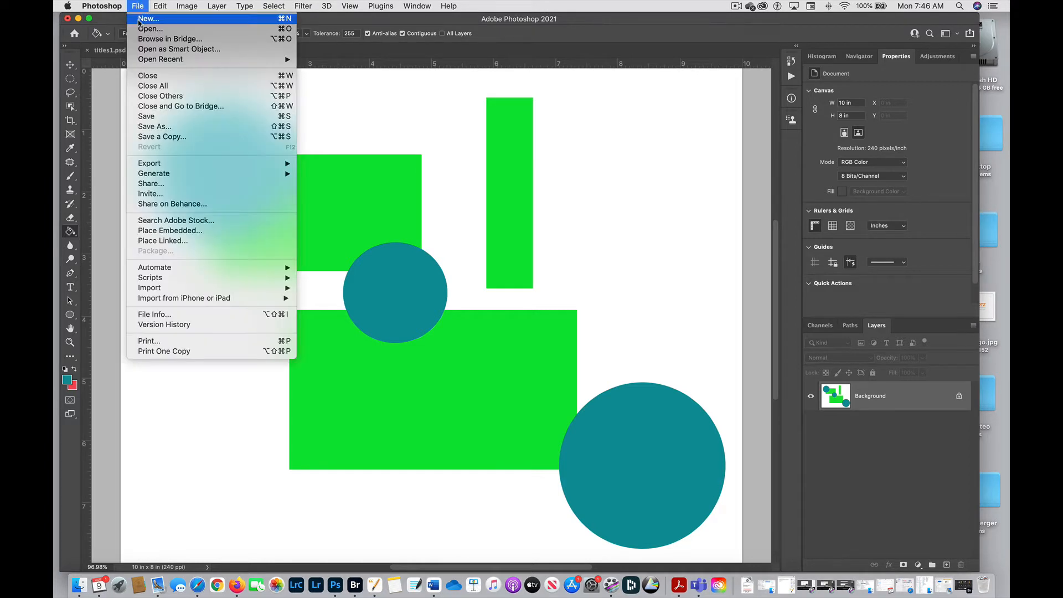
click(147, 116)
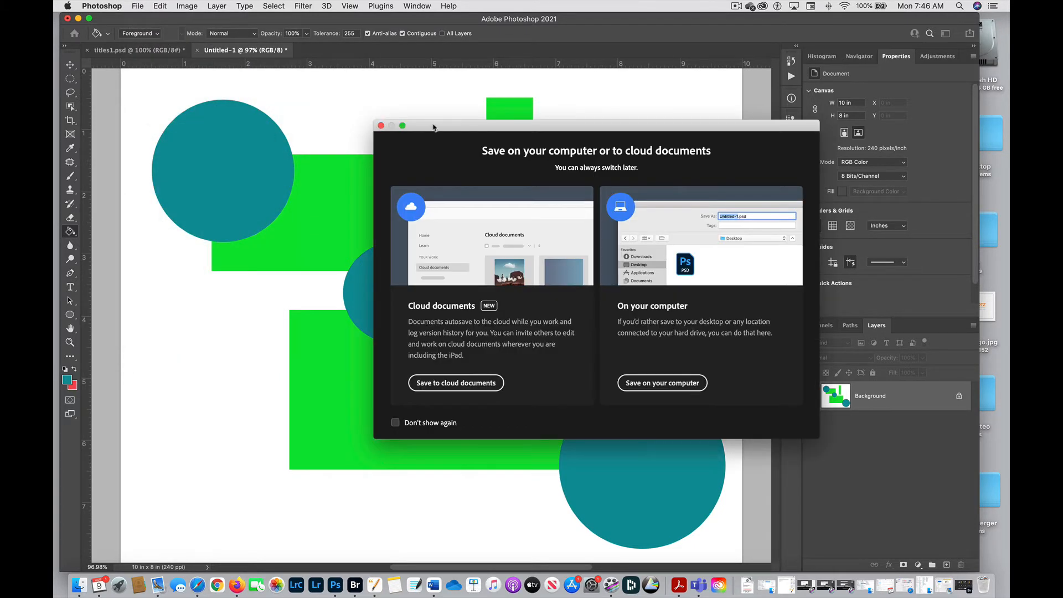
drag(433, 128, 257, 116)
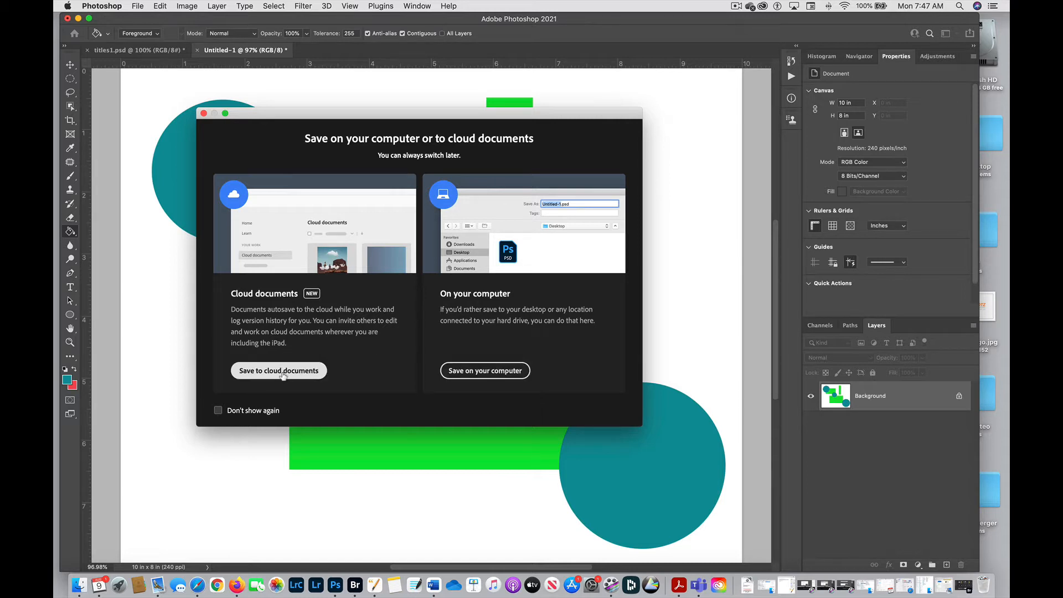
click(484, 371)
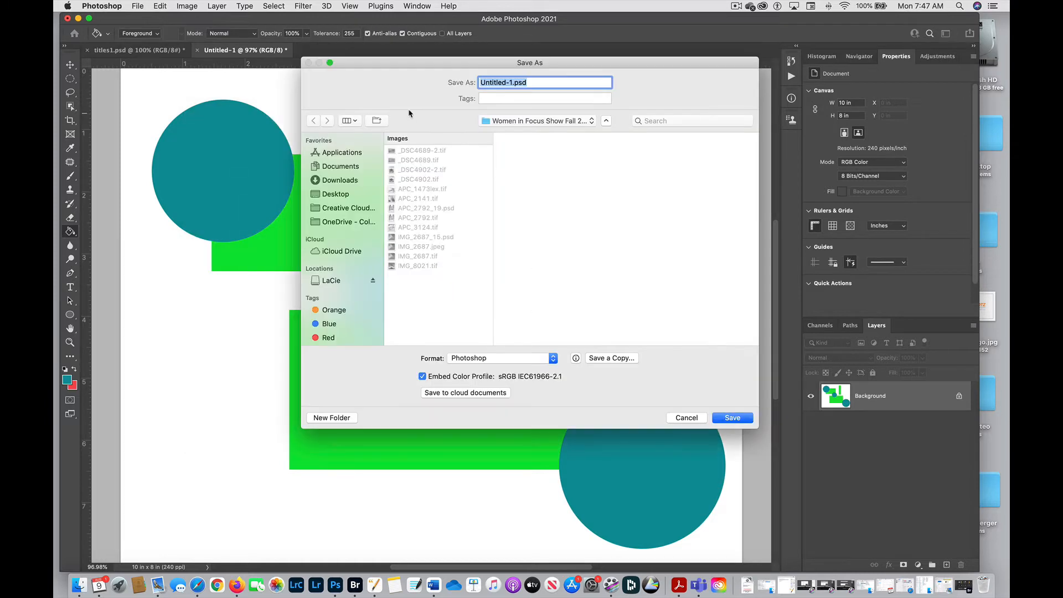
Create a new folder named "New Canas PHO101" on the Desktop as the save location
drag(406, 66, 334, 65)
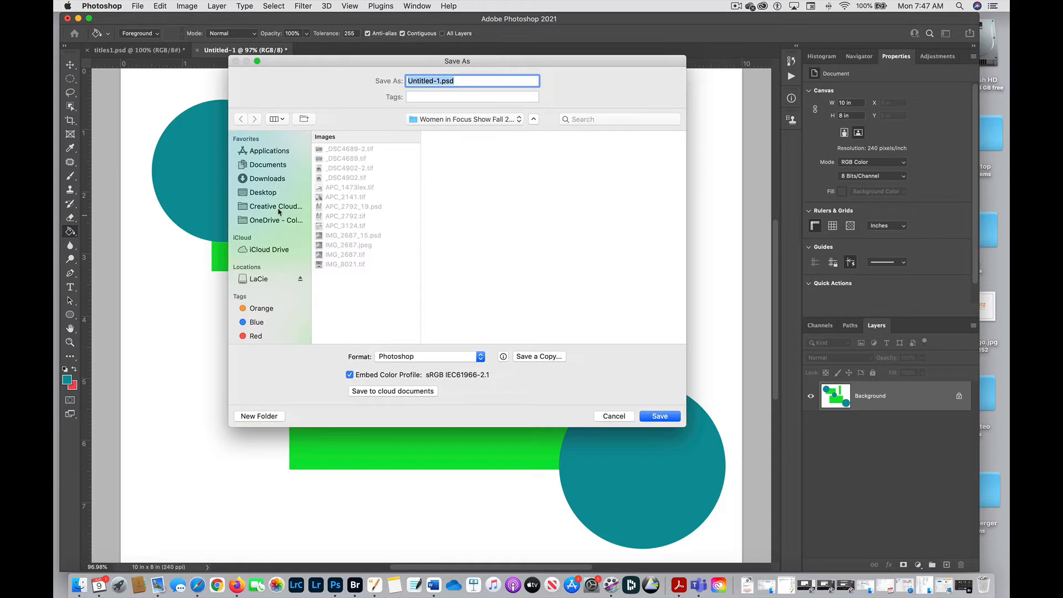
click(262, 194)
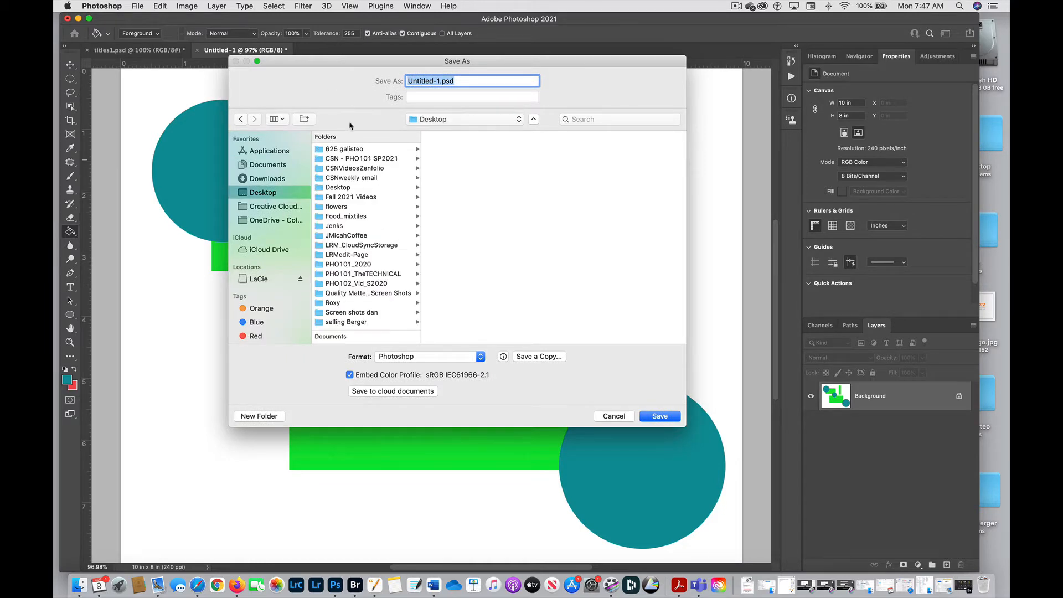
click(251, 420)
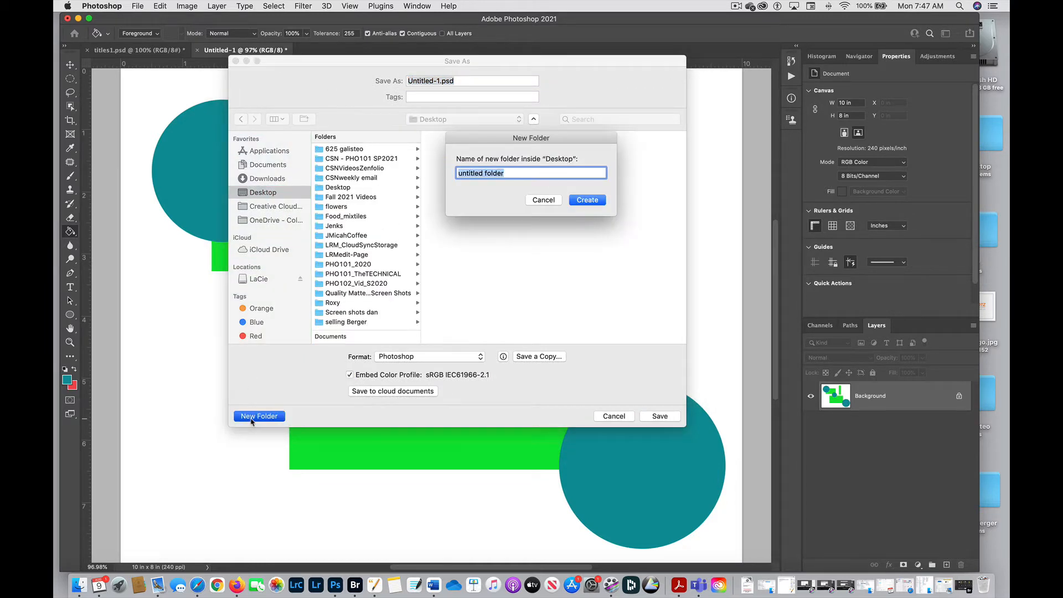
text(New Canas PHO101)
click(588, 199)
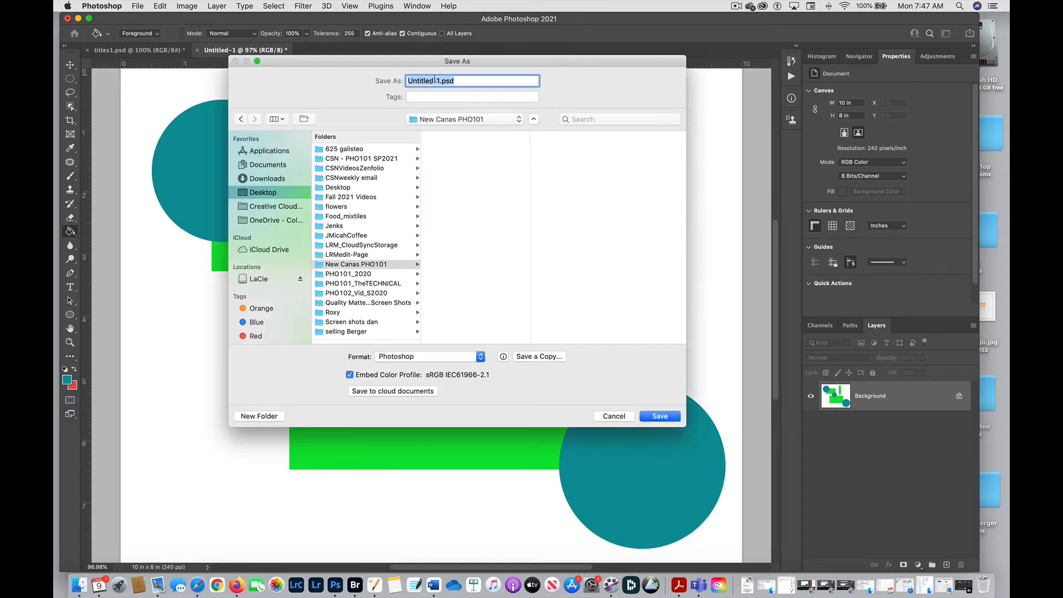
Name the file New_Canvas and save it in Photoshop format in the new folder
drag(439, 80, 391, 79)
text(New Canvas)
click(425, 81)
key(BackSpace)
text(_)
click(657, 416)
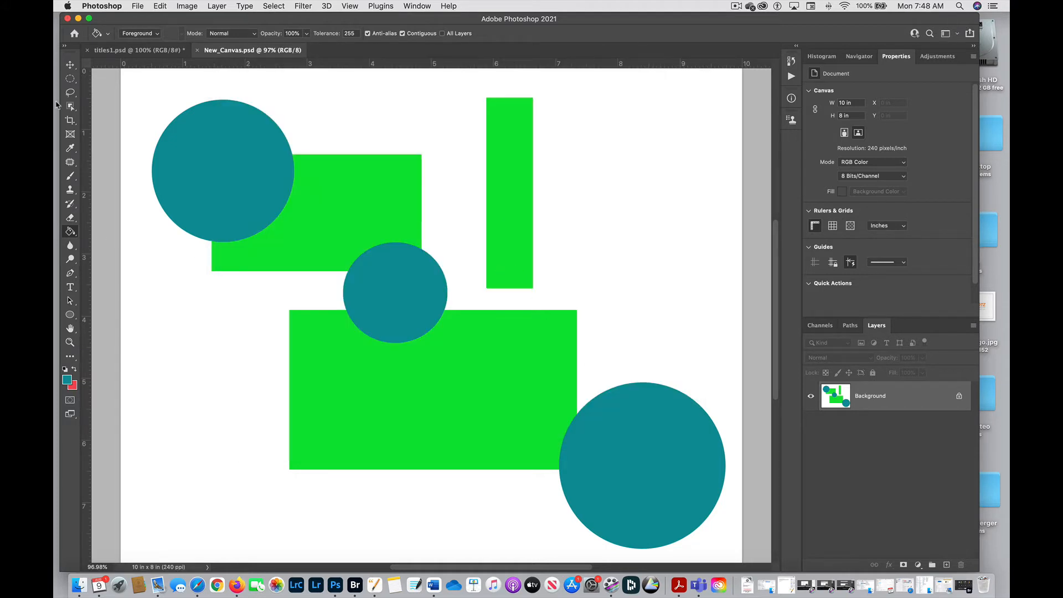
Fill a circular selection about 2 in wide over the tall green bar with the teal foreground color, and save the document
click(70, 79)
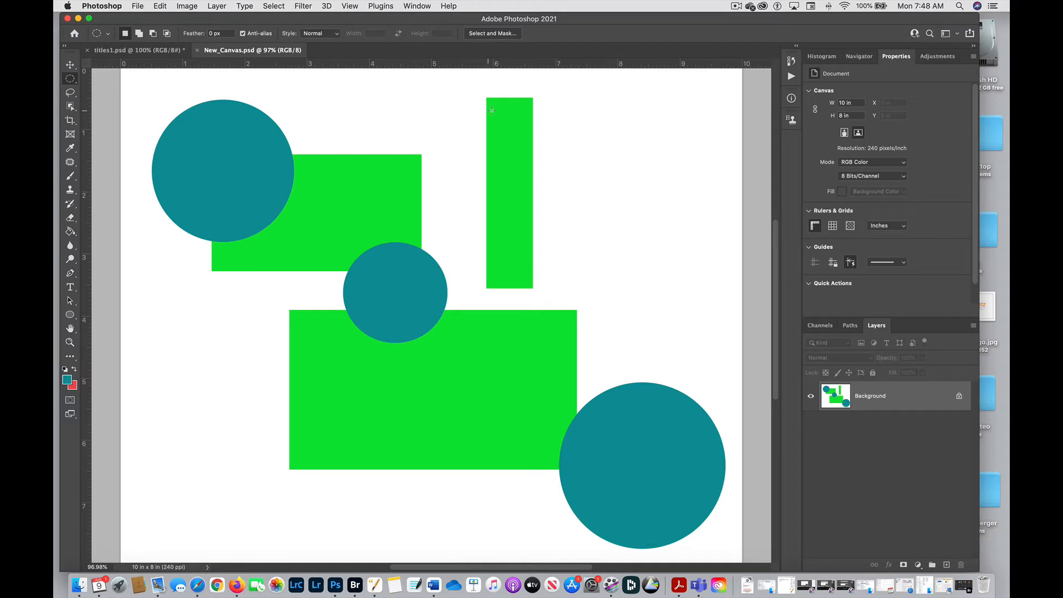
drag(487, 109, 613, 234)
click(71, 232)
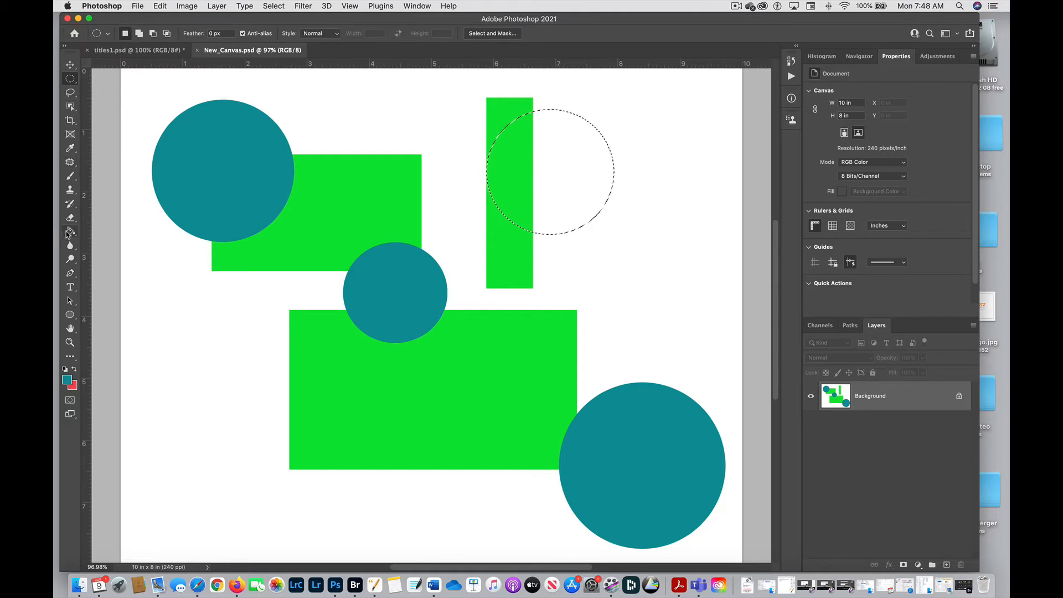
click(553, 155)
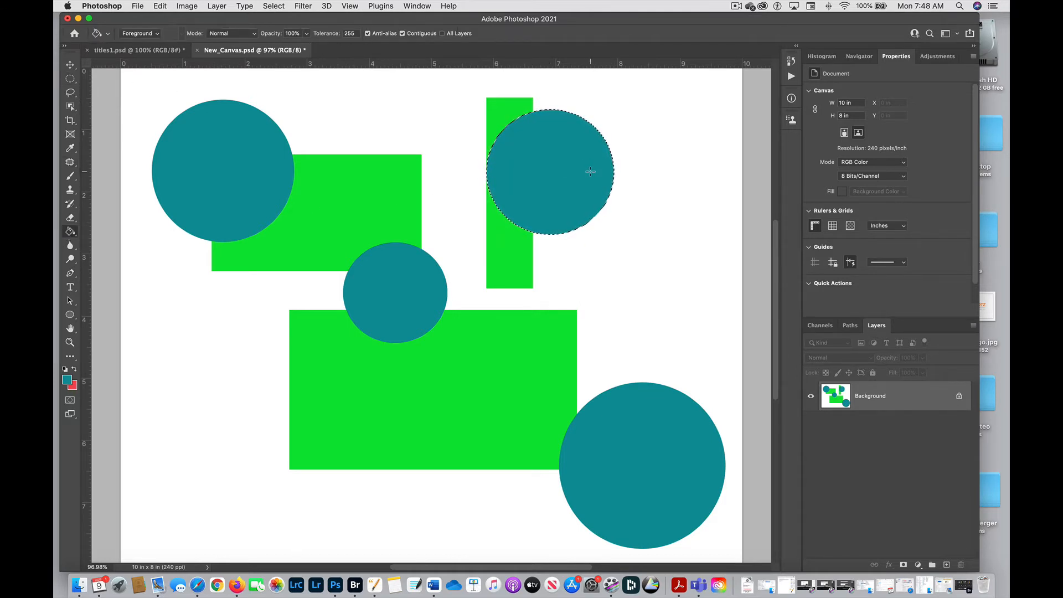
key(super+s)
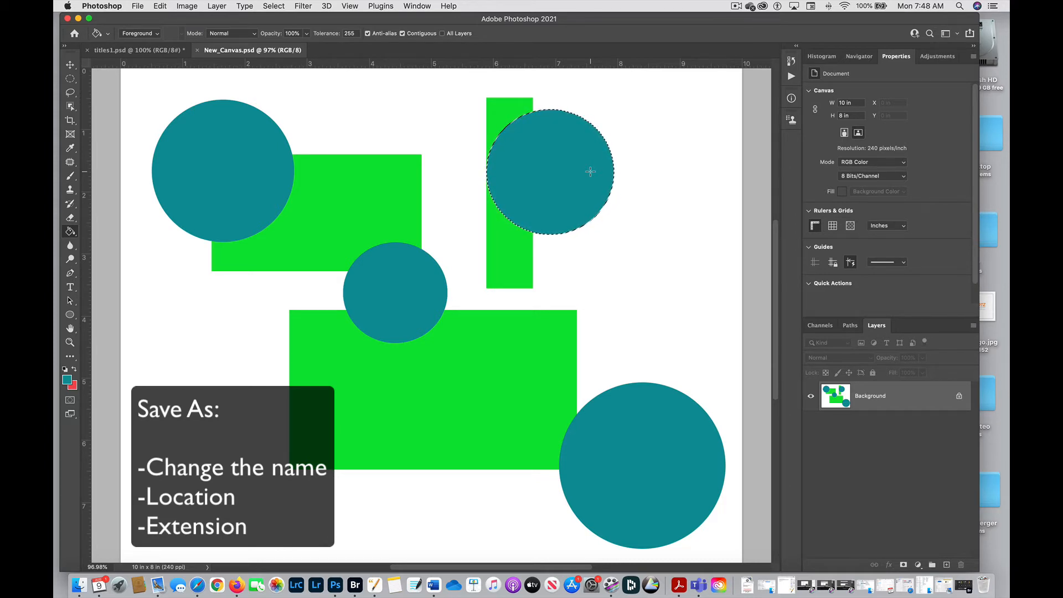
Begin a Save As to the computer with the name New_Canvas_4circles and the JPEG format
click(138, 6)
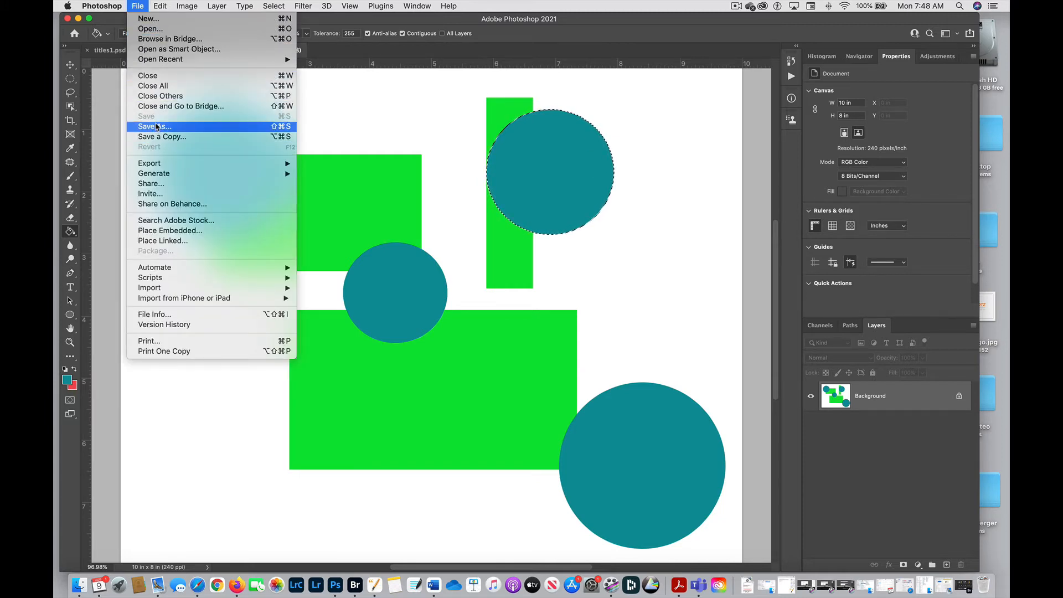
click(287, 128)
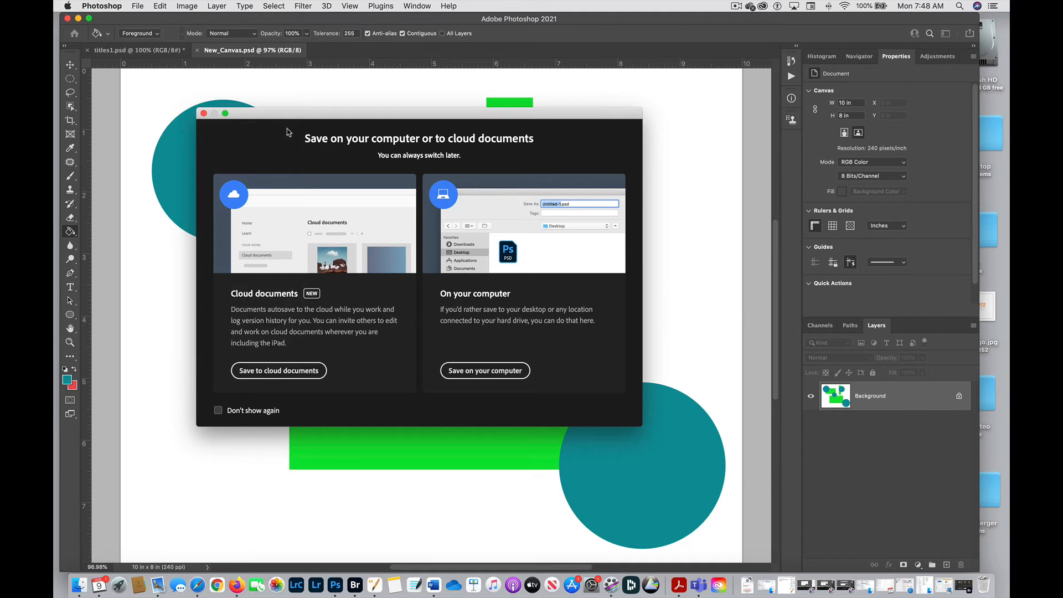
click(487, 370)
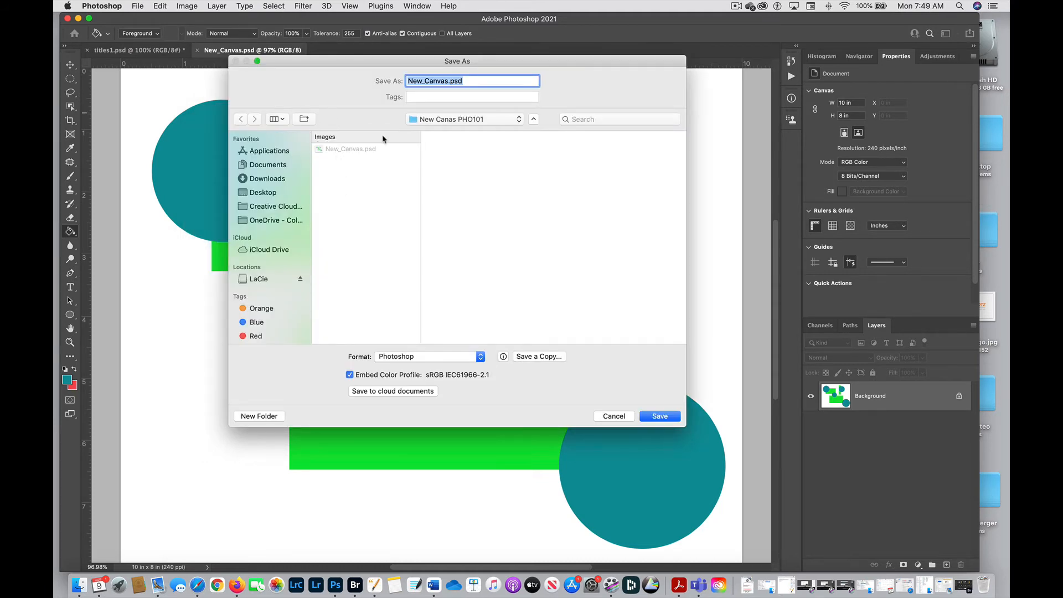
click(448, 81)
text(_4circles)
click(417, 357)
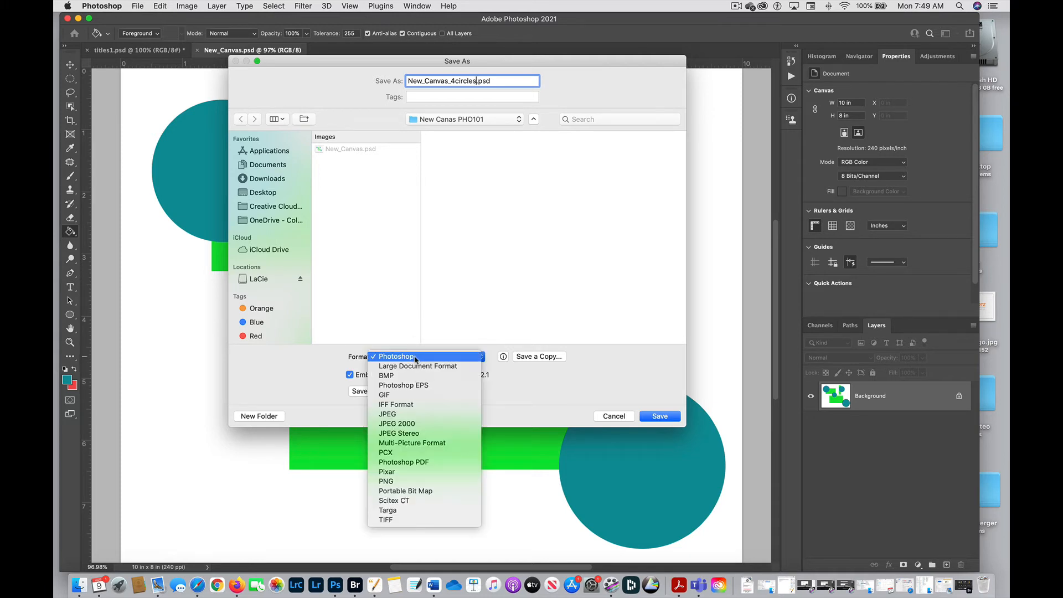
click(403, 418)
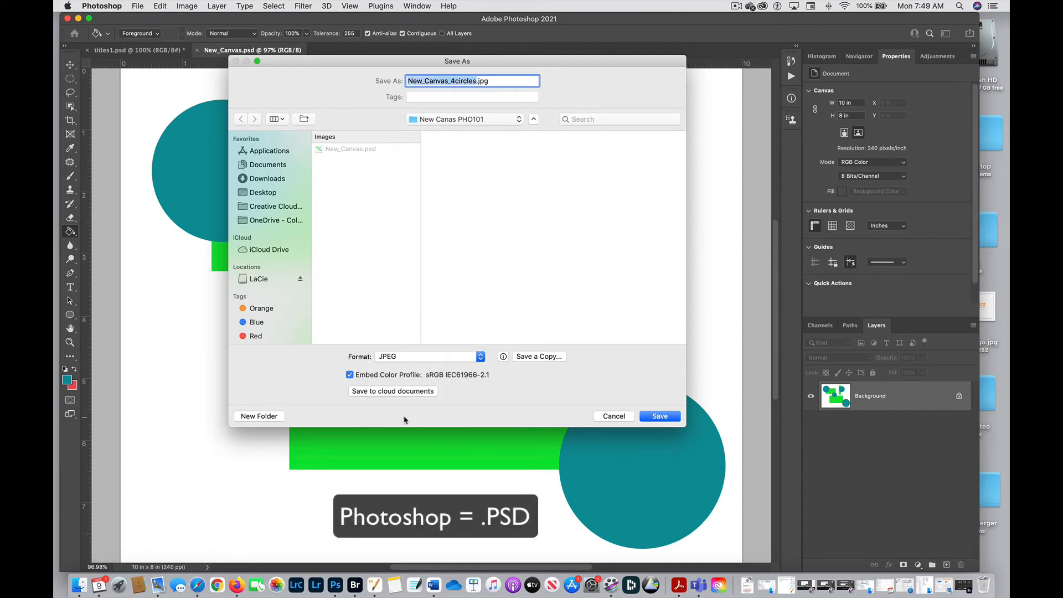
click(421, 359)
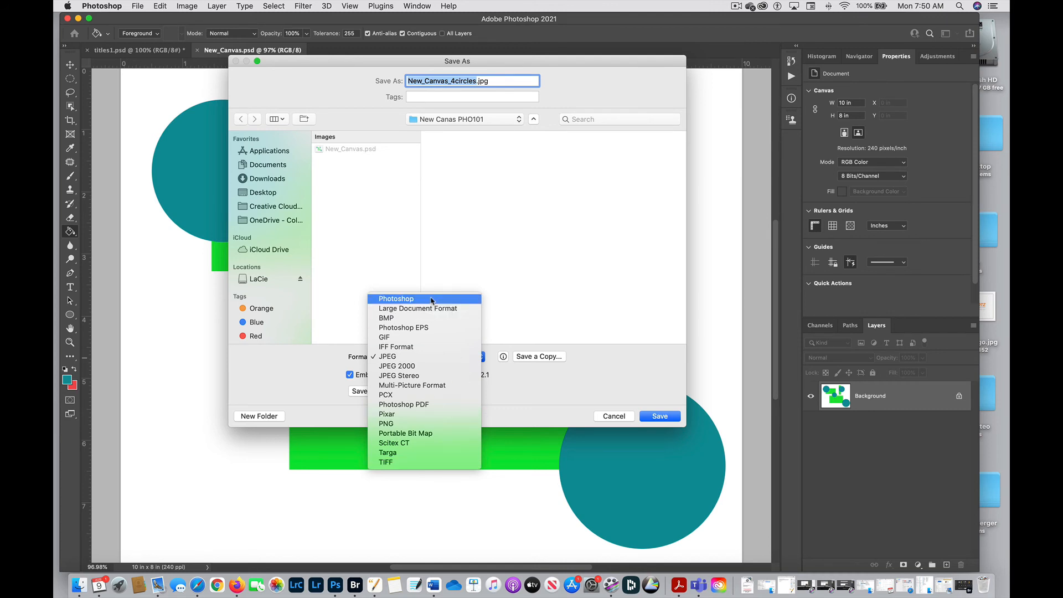
click(526, 227)
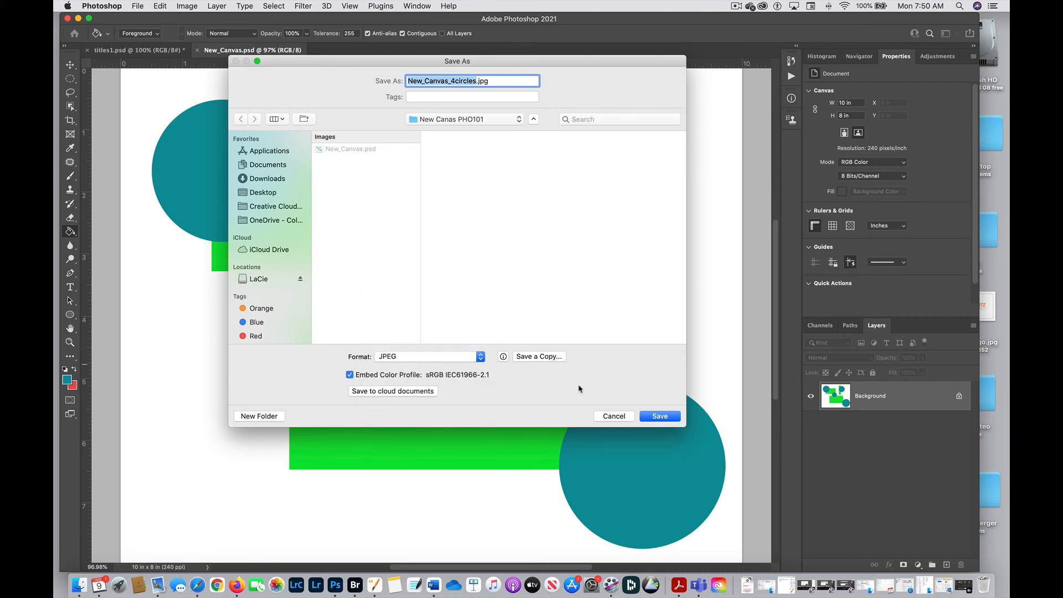
click(451, 361)
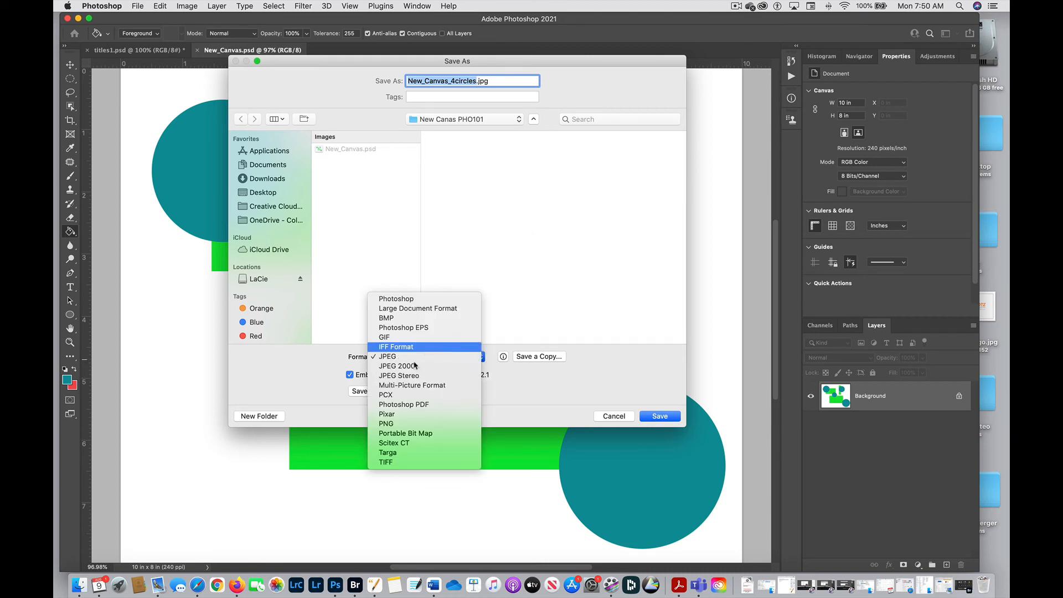
click(521, 376)
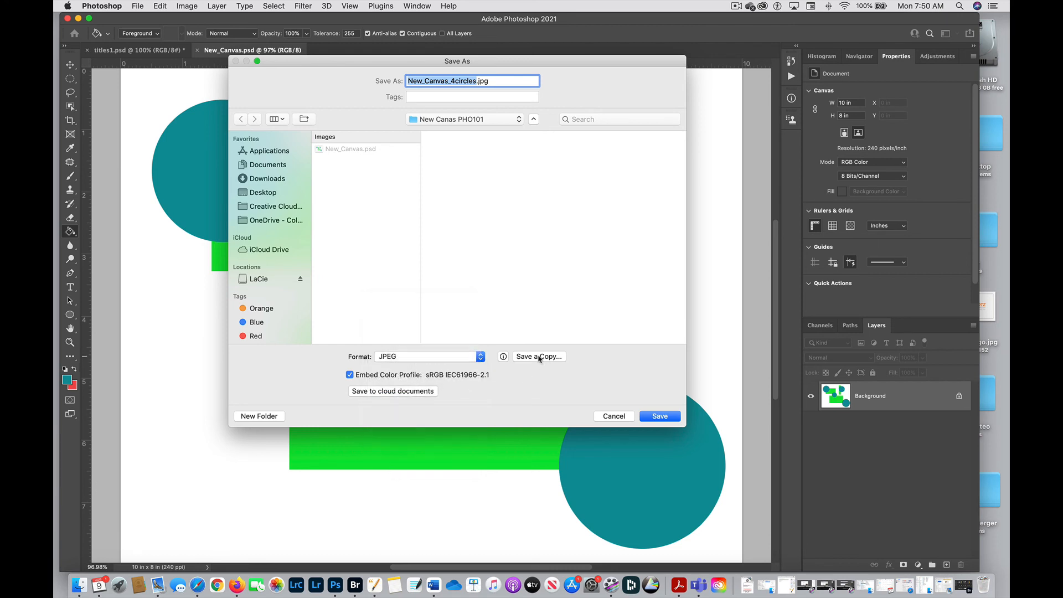
Switch from Save As to saving a copy, and set the copy's format to Photoshop
click(545, 357)
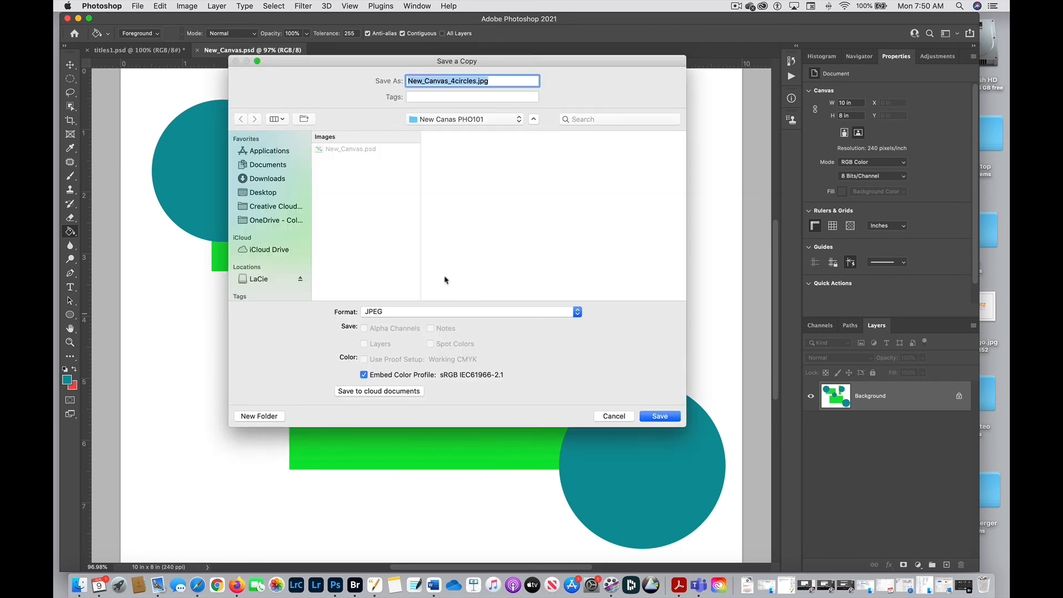
click(420, 312)
click(385, 244)
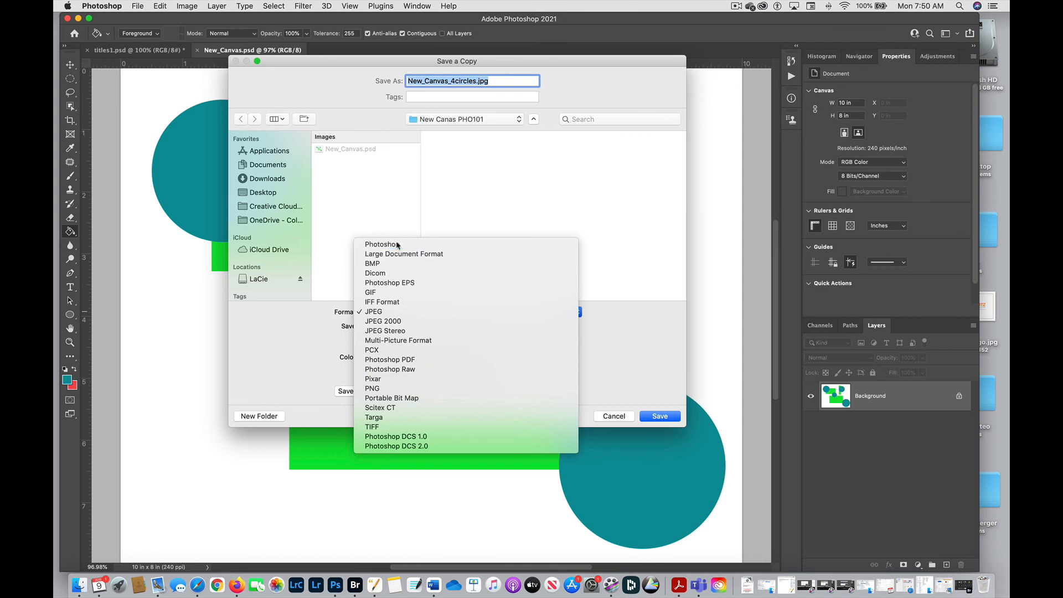